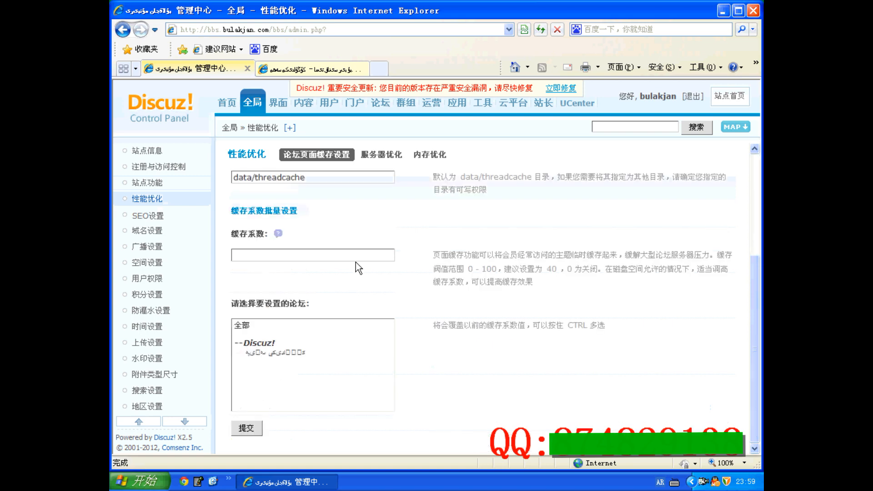
Step: Review the server optimization (服务器优化) and memory optimization (内存优化) settings of the forum's performance section
click(389, 157)
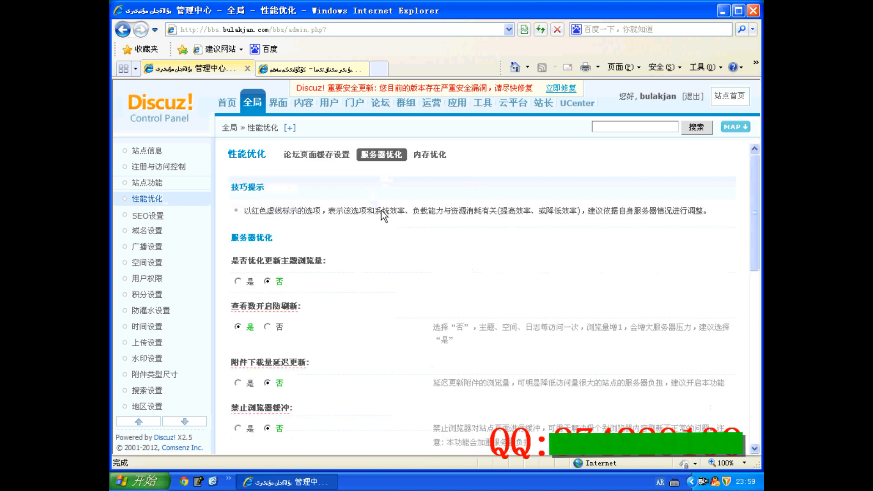
scroll(381, 210, down, 4)
scroll(381, 210, down, 4)
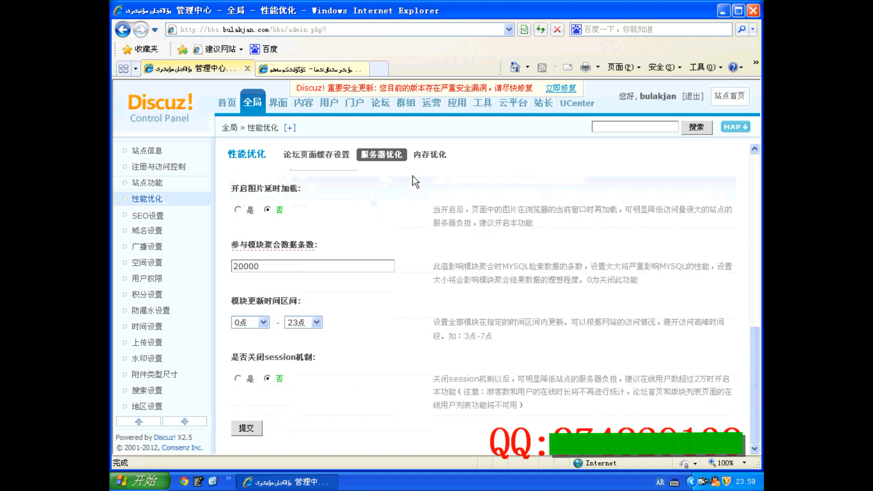
click(427, 157)
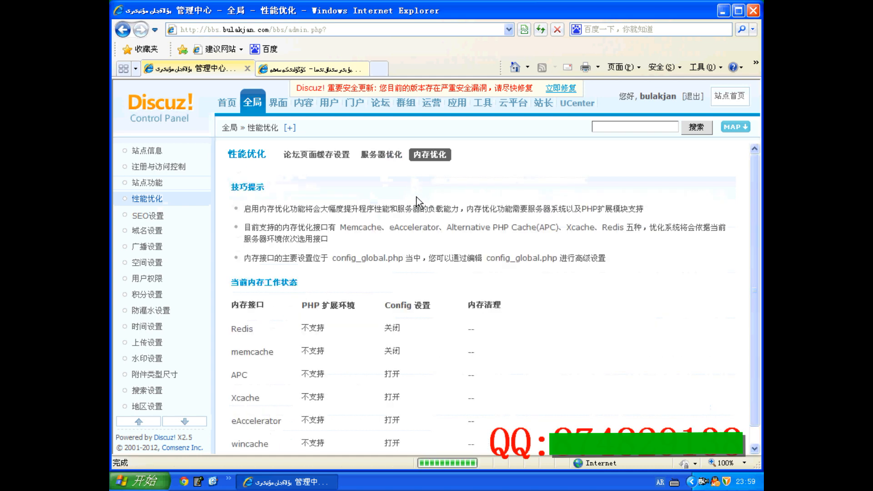
scroll(417, 197, down, 8)
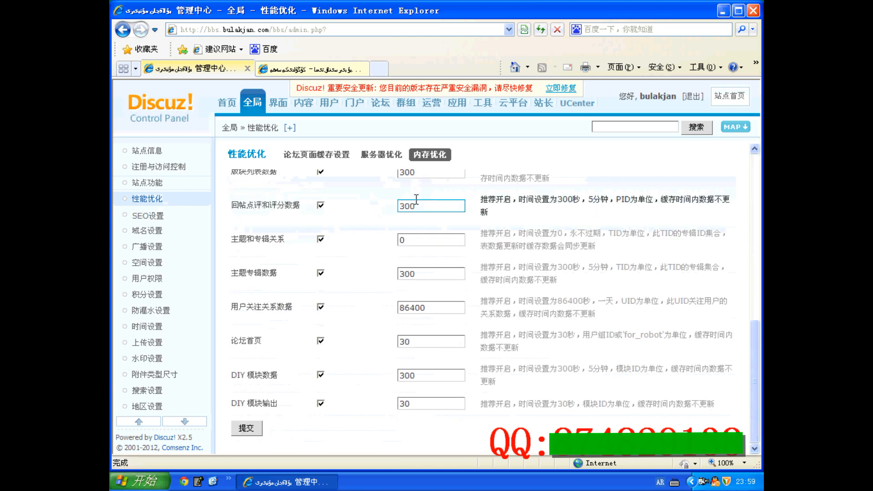
scroll(416, 198, up, 2)
scroll(416, 199, up, 3)
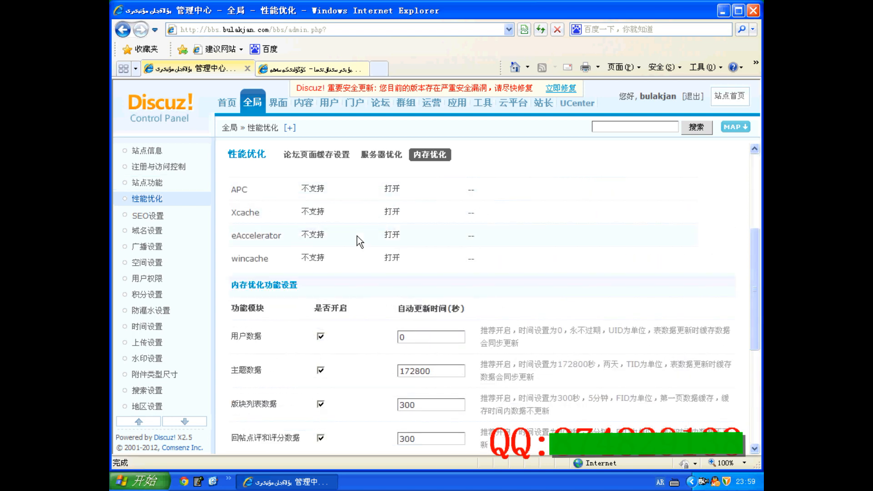
Step: Open the SEO settings and review the static URL (URL 静态化) formats for each page type
click(149, 218)
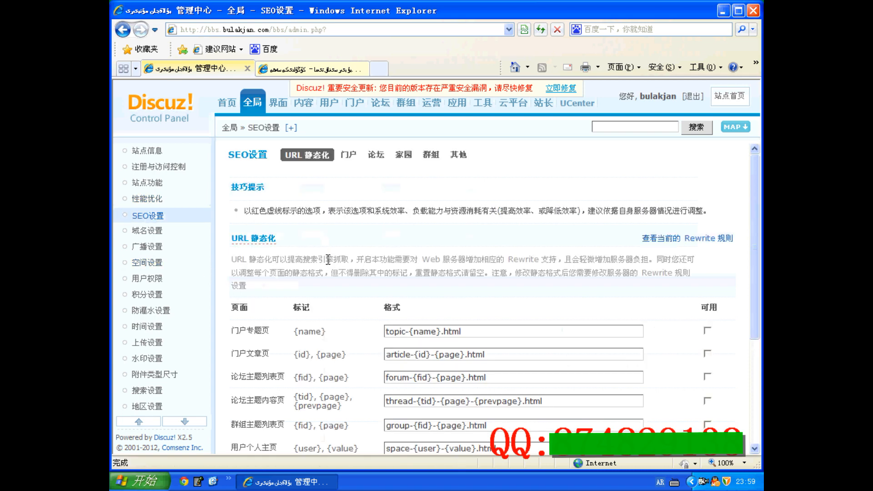
scroll(328, 260, down, 3)
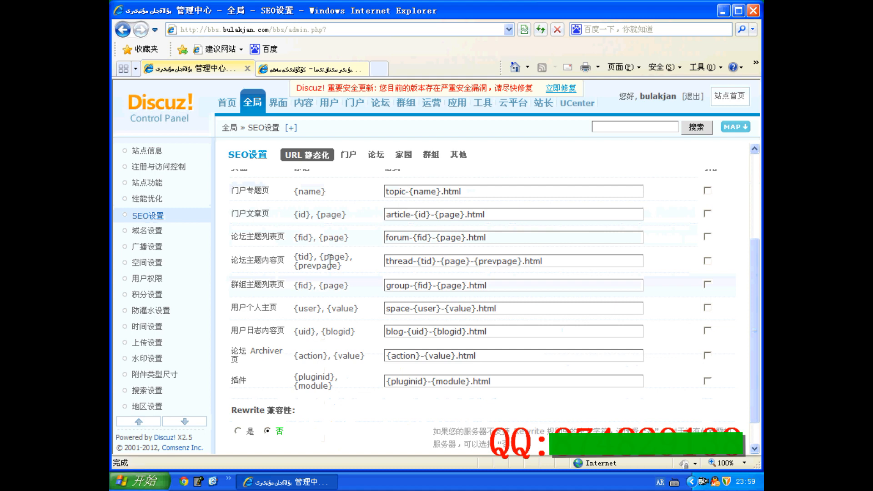
scroll(329, 260, up, 3)
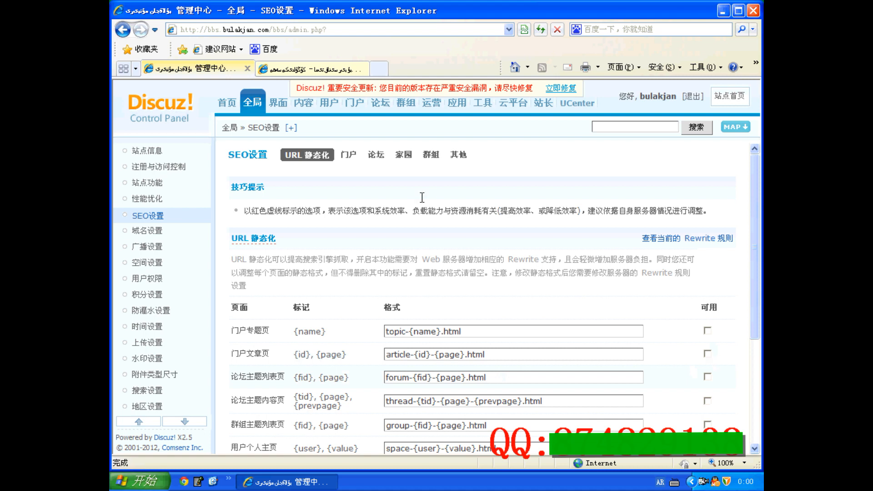
Step: Open the portal (门户) SEO settings and look at the forum home page on the live site for comparison
click(348, 154)
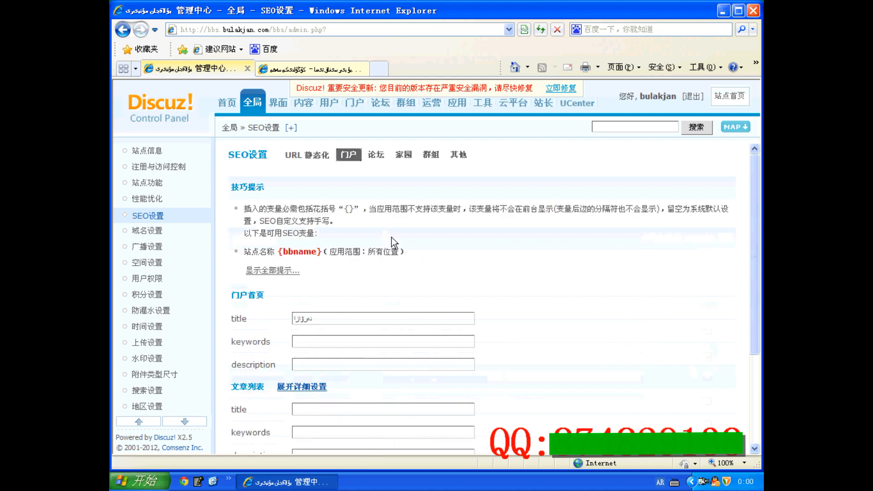
click(295, 69)
scroll(483, 117, up, 6)
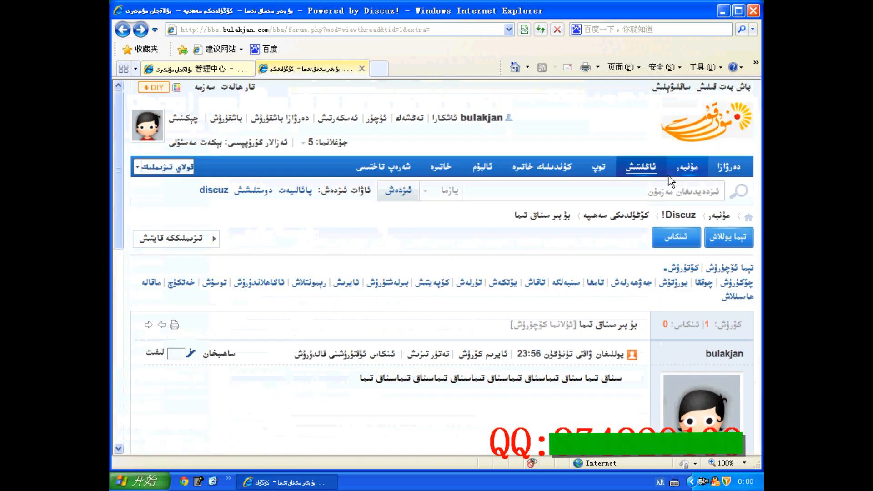
click(686, 170)
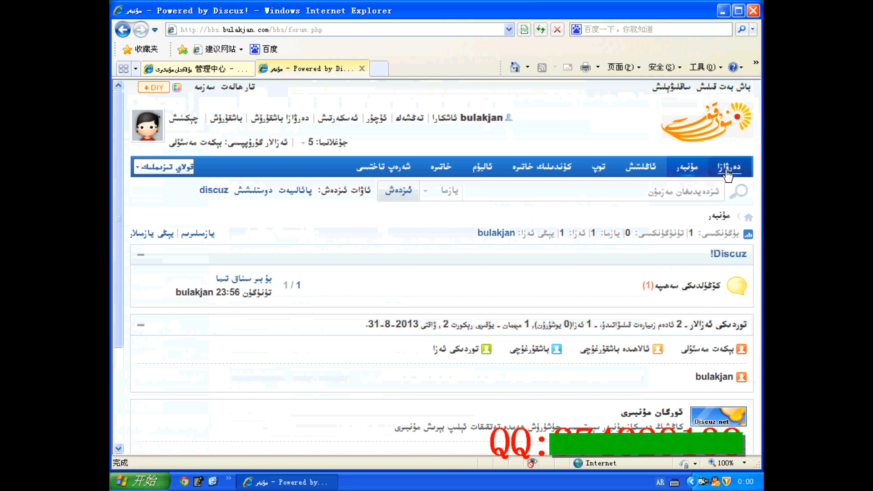
Step: Set the portal home page's SEO title to "باش بەت" and submit the portal SEO settings
click(220, 69)
double_click(309, 318)
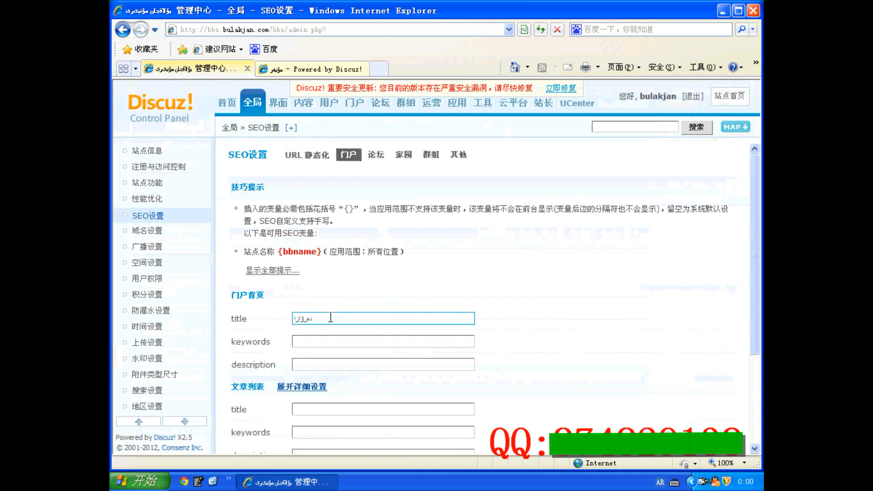
scroll(320, 318, down, 1)
click(323, 315)
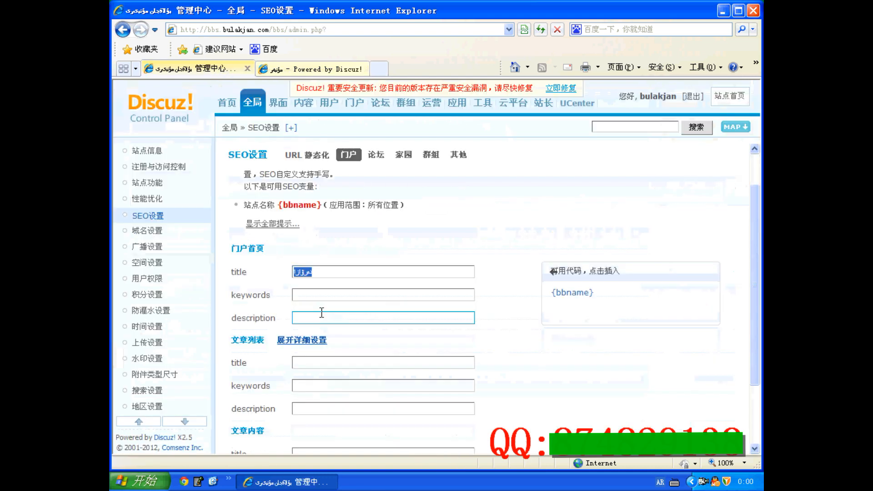
text(باش بەت)
scroll(375, 308, down, 2)
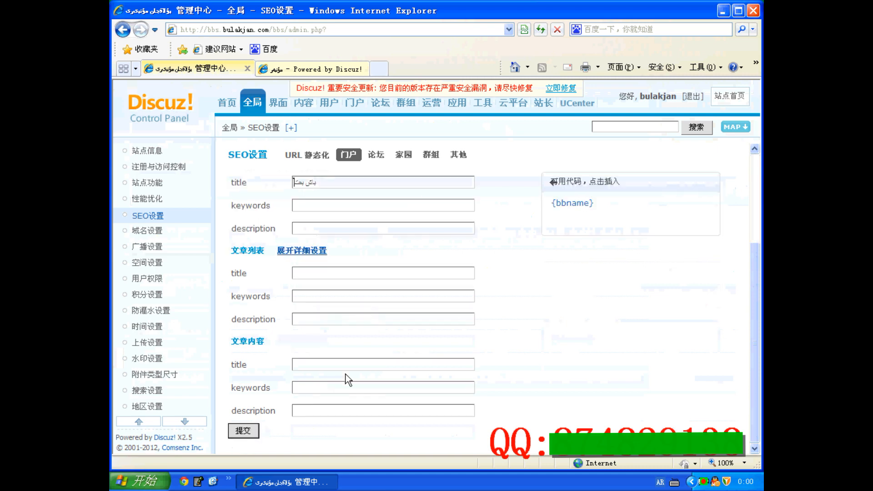
click(244, 430)
click(440, 210)
Step: Review the SEO titles for the forum (论坛), home (家园), group (群组) and other (其他) sections
click(375, 155)
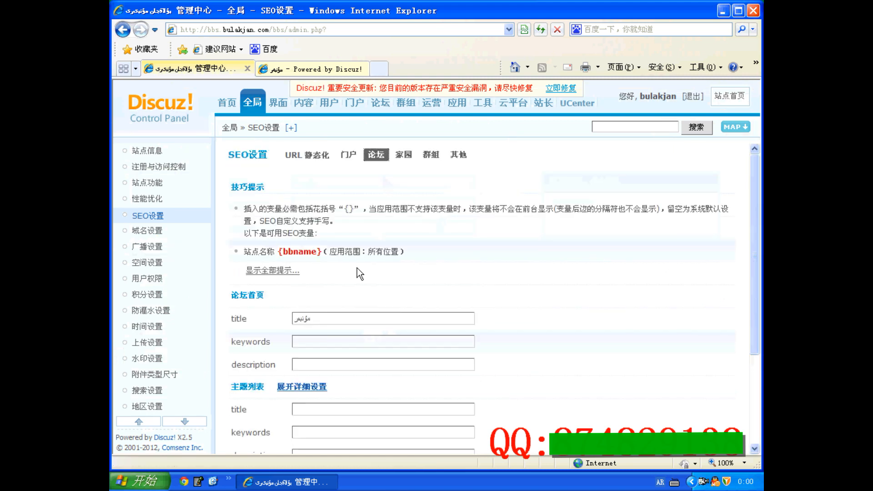
click(403, 155)
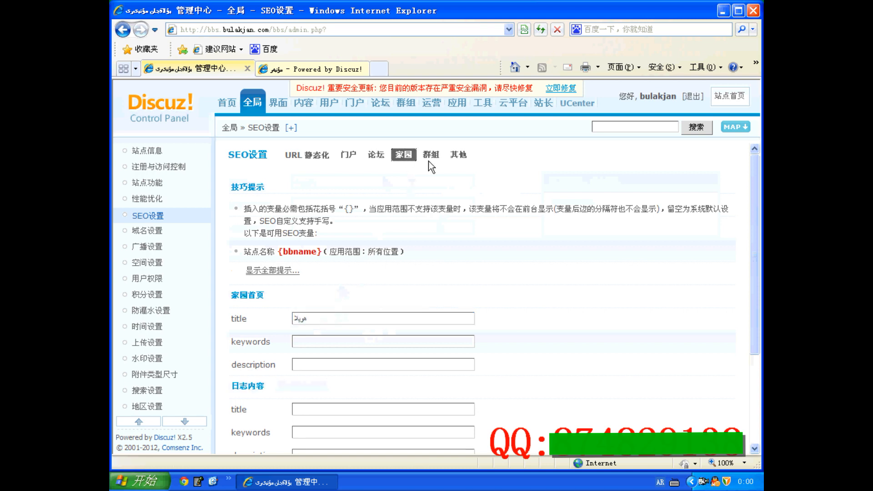
click(428, 159)
click(317, 319)
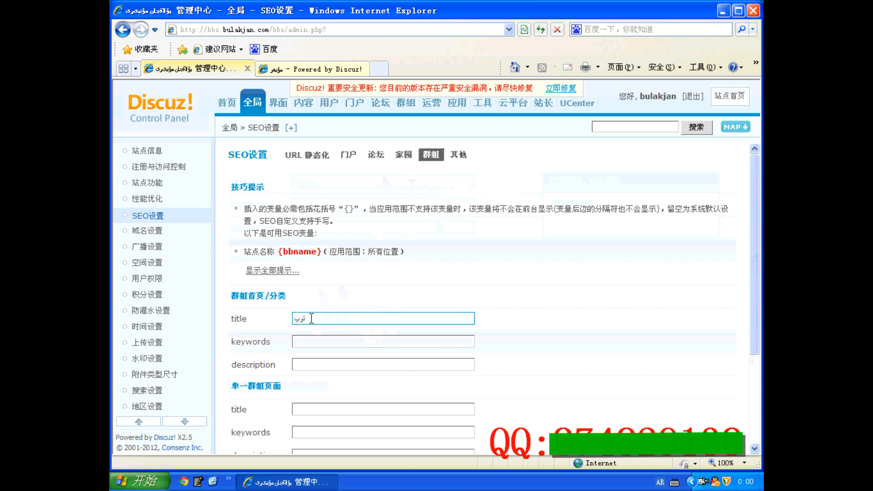
click(458, 155)
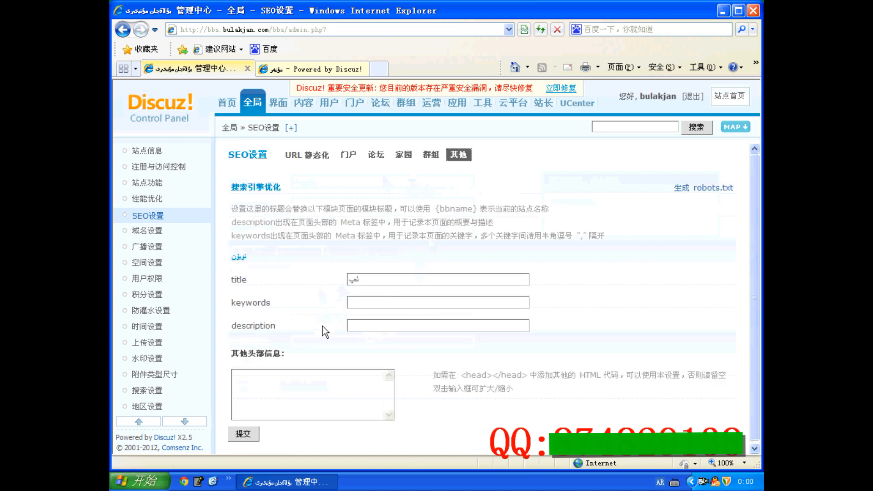
Step: Submit the other (其他) SEO settings and reload the forum page on the live site
click(243, 434)
click(314, 69)
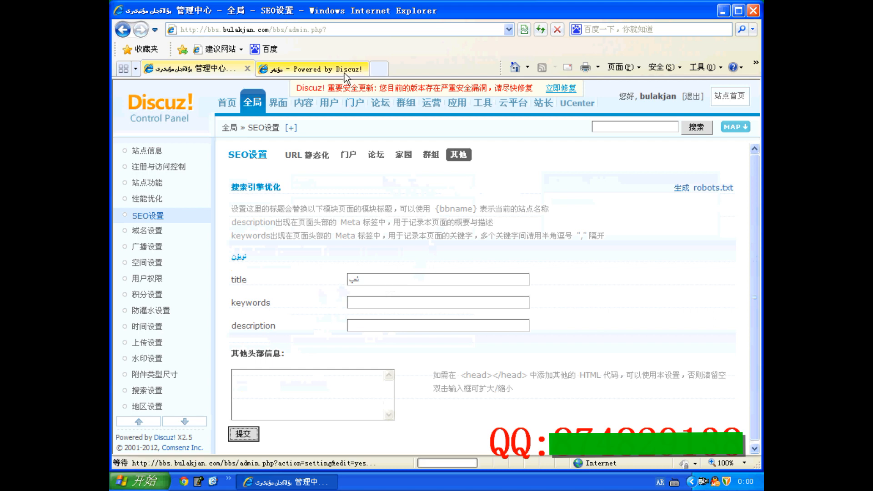
click(538, 31)
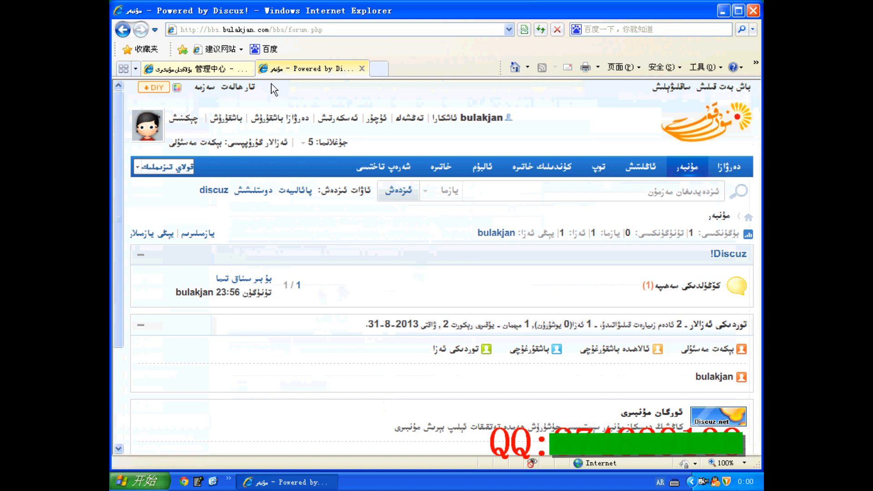
Step: Return to the admin center and review the basic, application and root domain pages of the domain settings (域名设置)
click(219, 69)
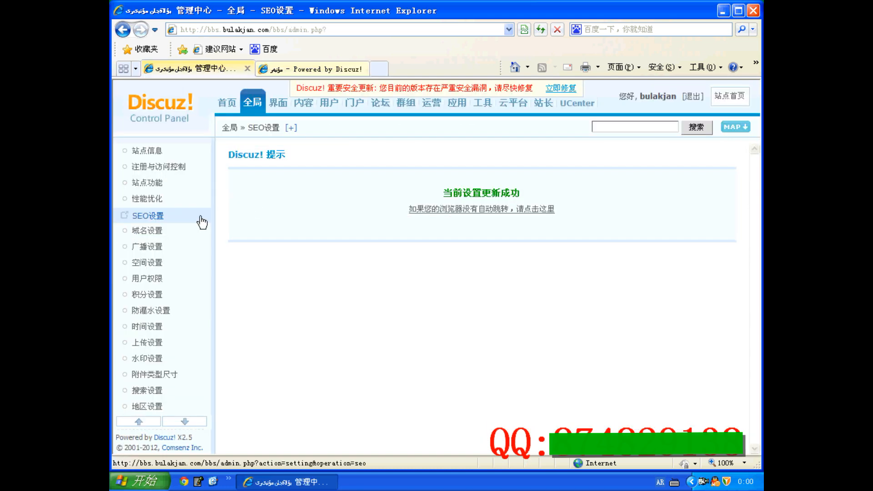
click(169, 233)
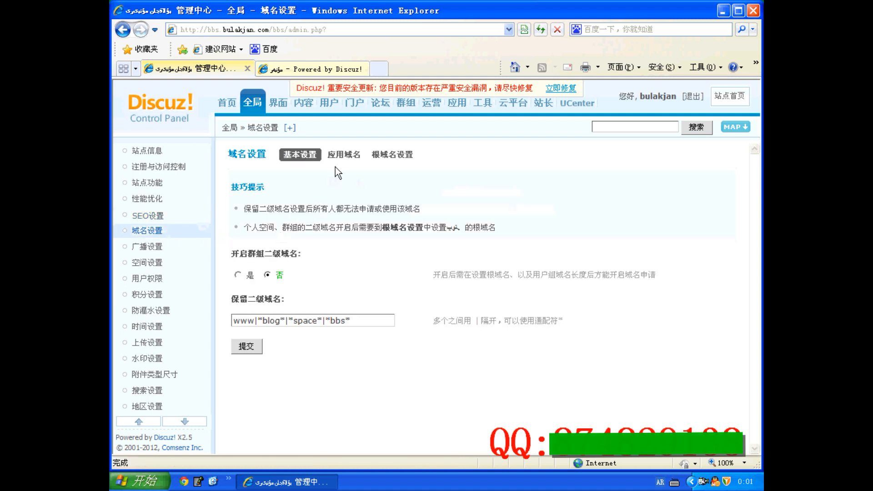
click(342, 157)
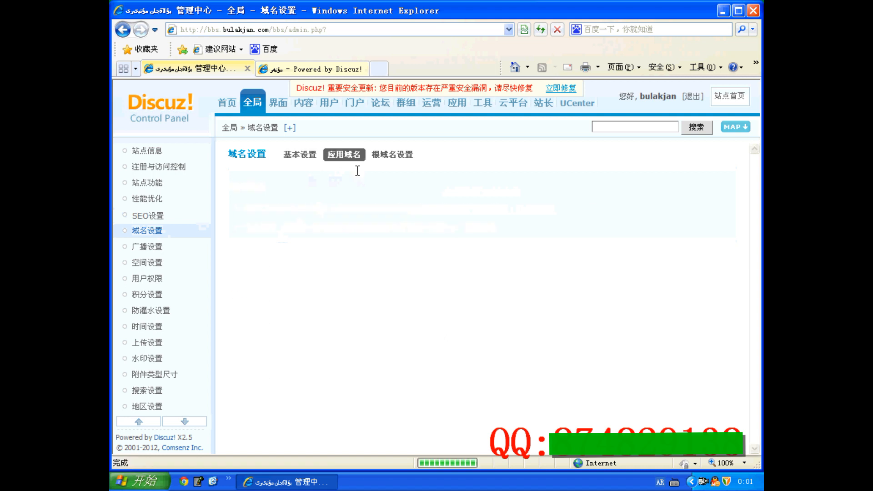
click(314, 294)
click(399, 155)
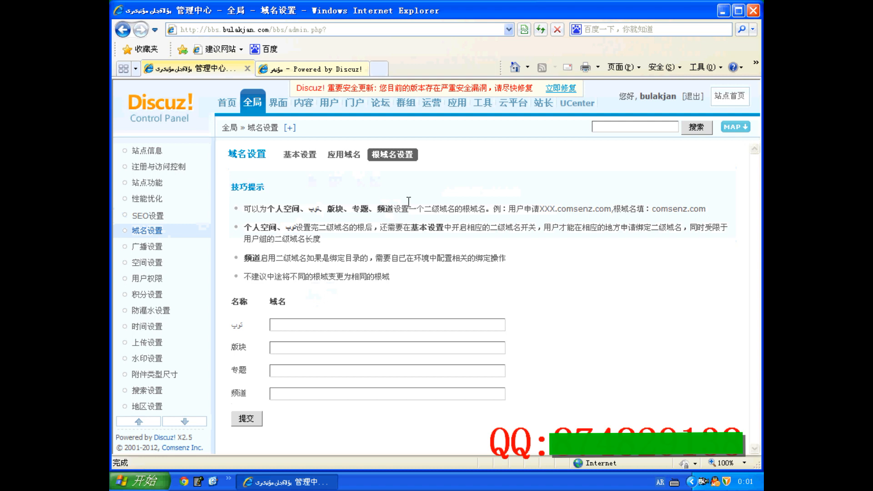
Step: Review the broadcast settings (广播设置) and the basic options of the space settings (空间设置)
click(155, 249)
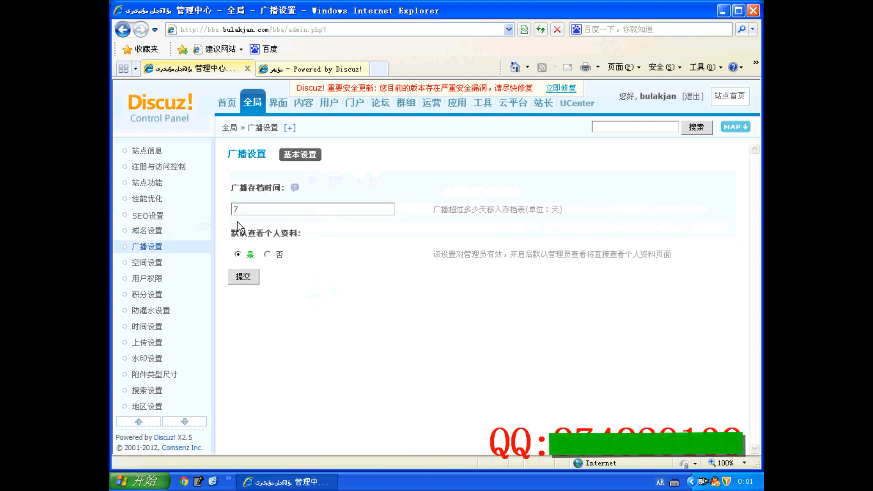
click(153, 268)
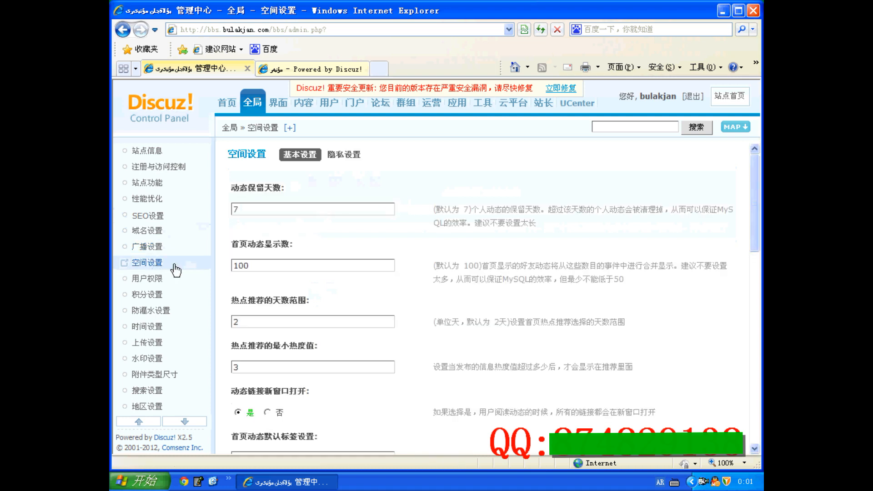
scroll(257, 263, down, 15)
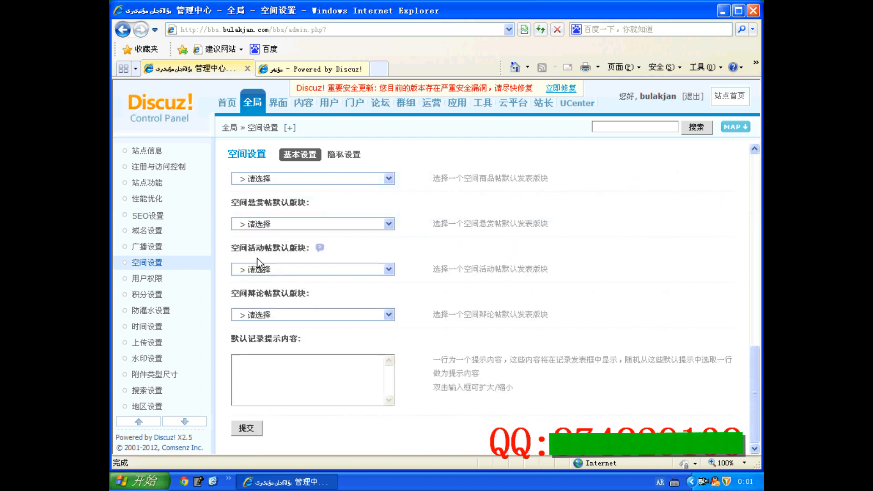
scroll(255, 258, up, 15)
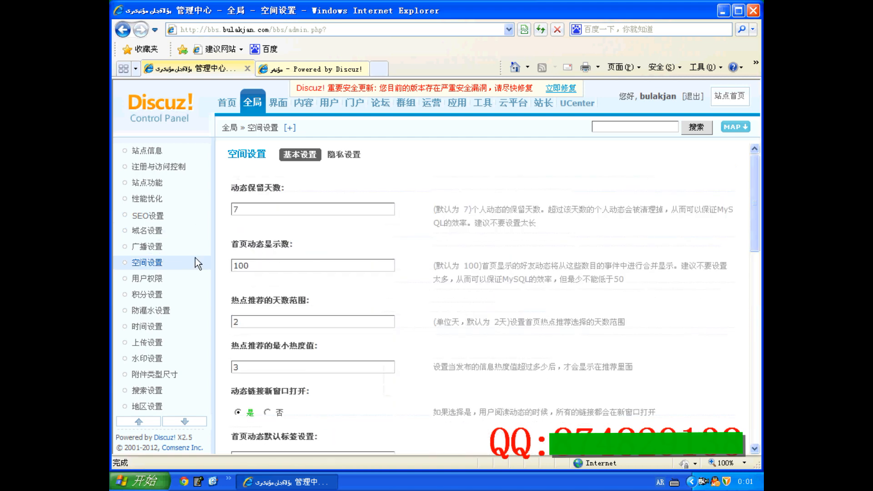
Step: Open the user permissions (用户权限) and review the member list option and the minimum post length
click(157, 279)
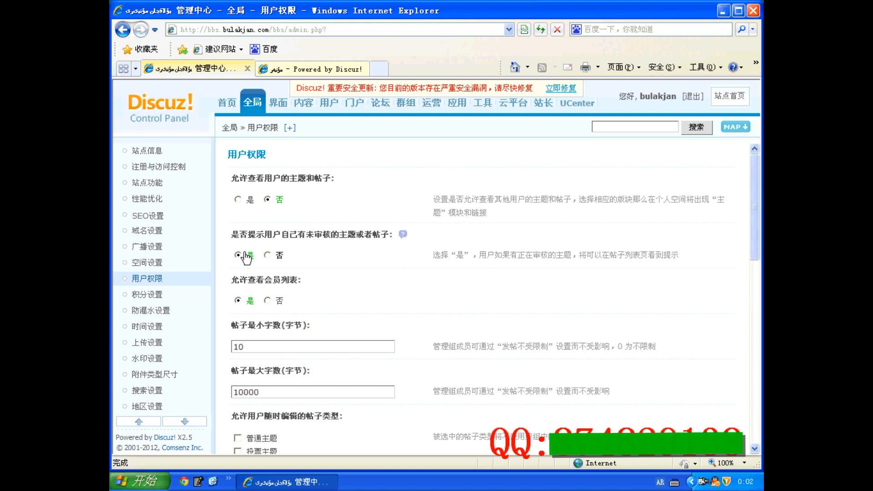
scroll(250, 257, down, 1)
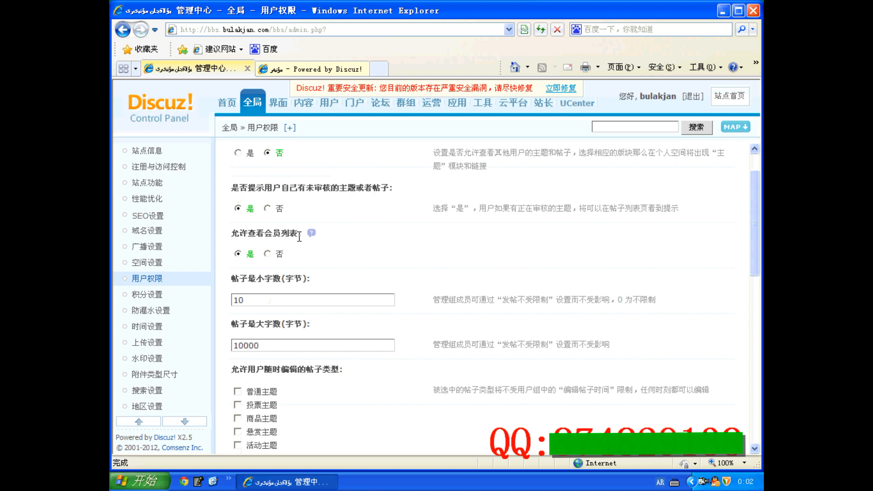
scroll(253, 252, down, 1)
click(254, 255)
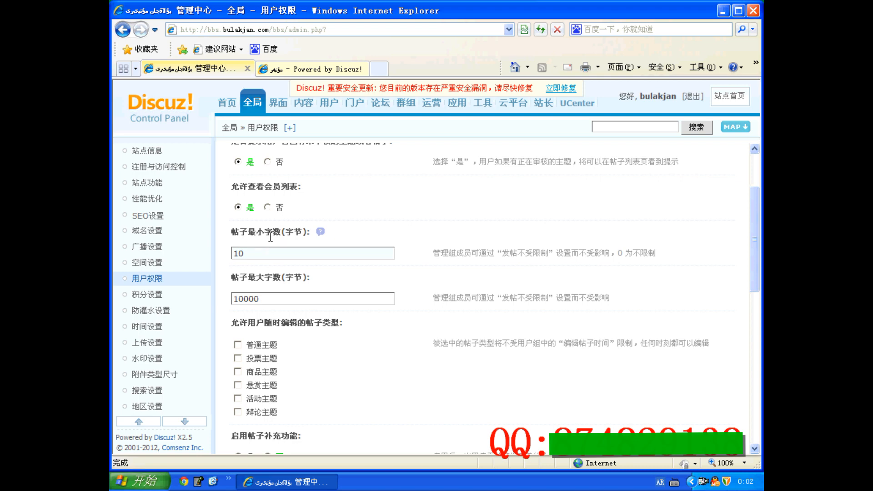
drag(263, 253, 231, 253)
drag(261, 253, 217, 253)
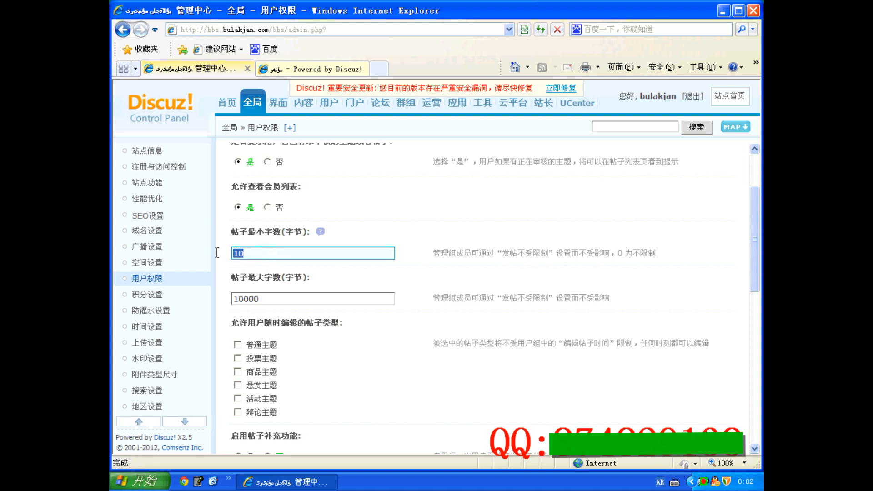
click(274, 251)
Step: Set the maximum post length (帖子最大字数) to 1000000 bytes
drag(264, 298, 222, 296)
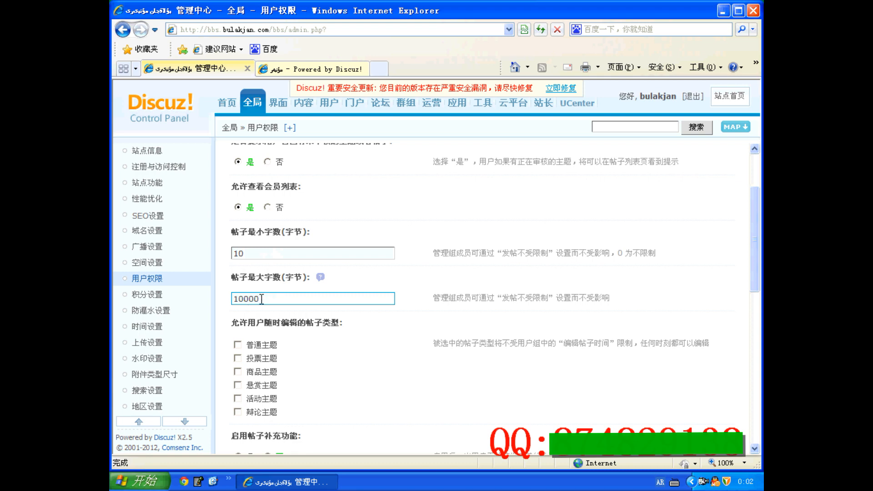
text(00)
click(246, 299)
scroll(279, 298, down, 1)
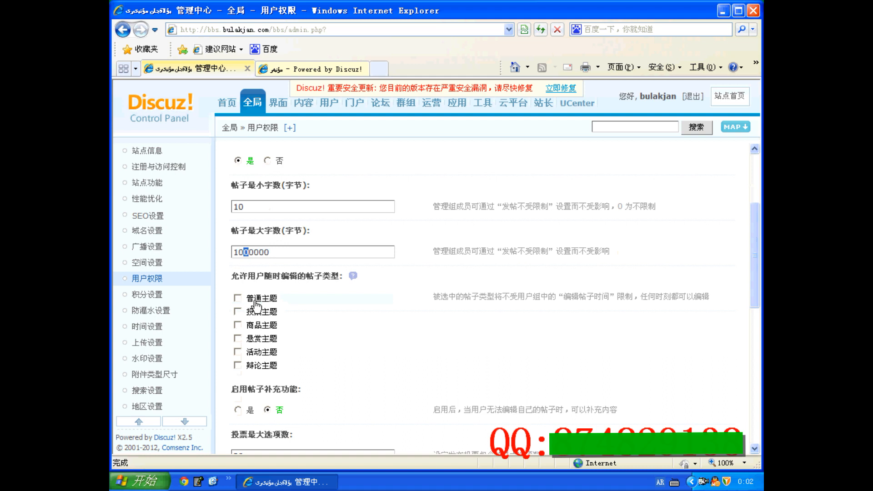
Step: Allow users to edit 普通主题, 投票主题 and 商品主题 posts at any time
click(238, 298)
click(257, 311)
click(237, 325)
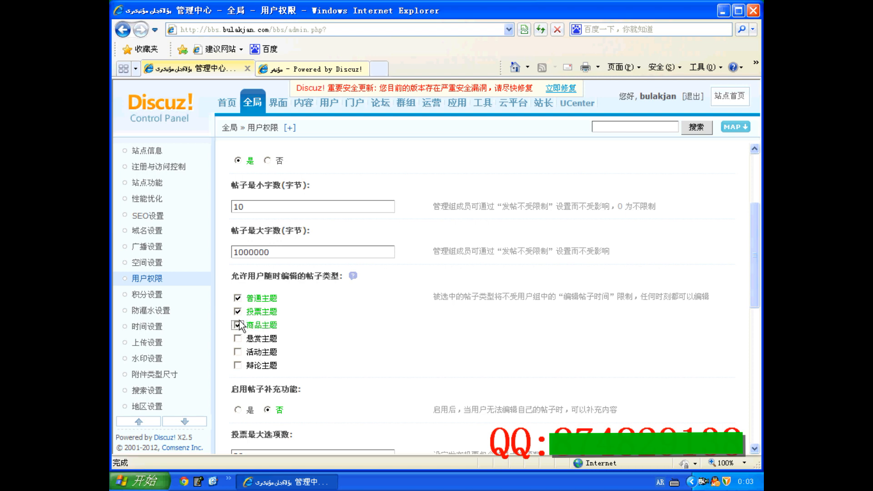
Step: Enable the post supplement feature (启用帖子补充功能) by setting it to 是
scroll(247, 343, down, 1)
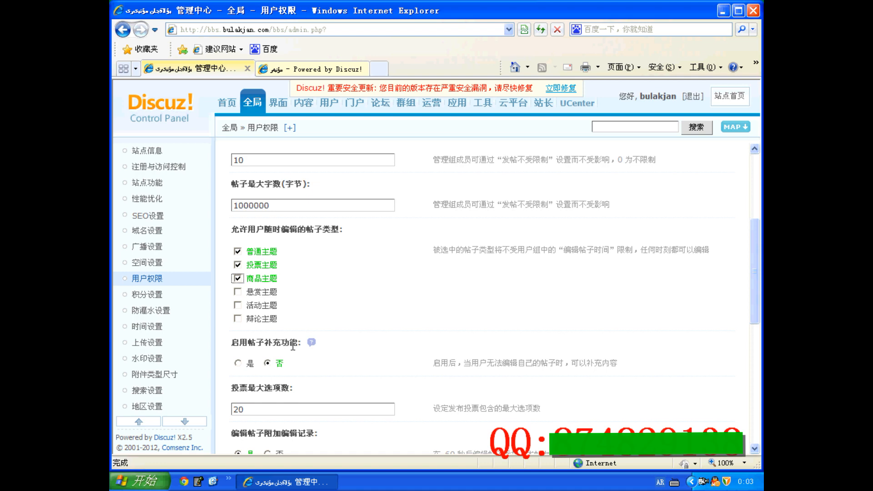
click(239, 363)
scroll(293, 350, down, 1)
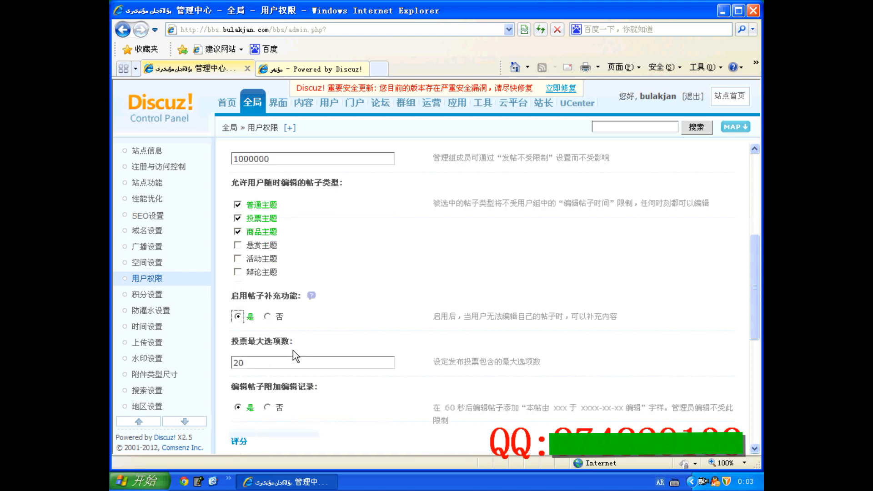
Step: Review the rating (评分) settings: the rating time limit, the moderator rating restriction and the repeated rating option (允许重复评分)
scroll(293, 350, down, 2)
scroll(293, 351, down, 2)
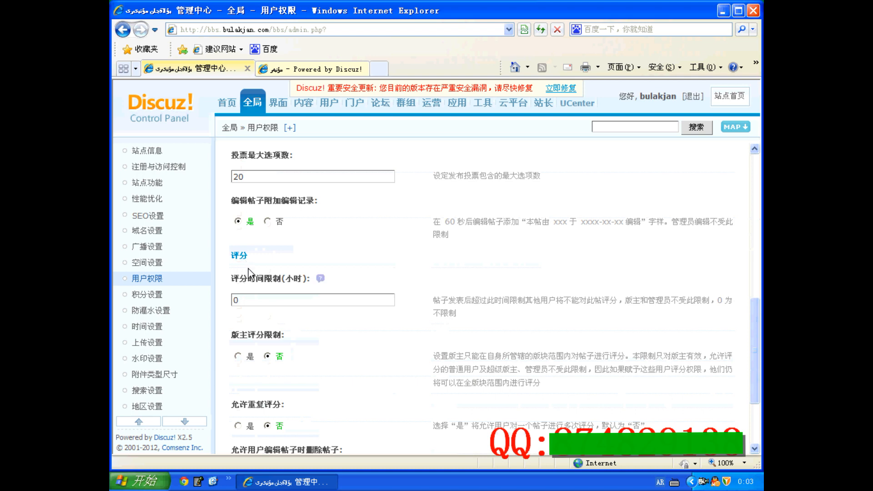
double_click(260, 301)
click(269, 298)
scroll(266, 298, down, 2)
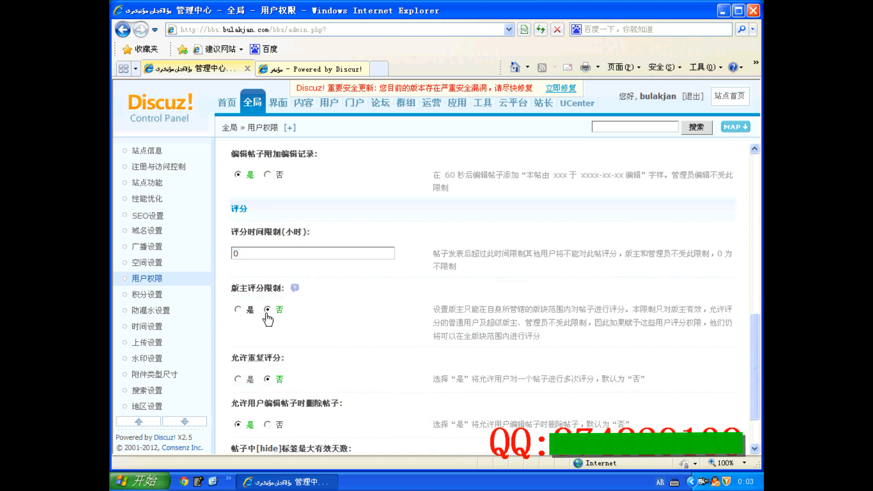
scroll(268, 318, down, 2)
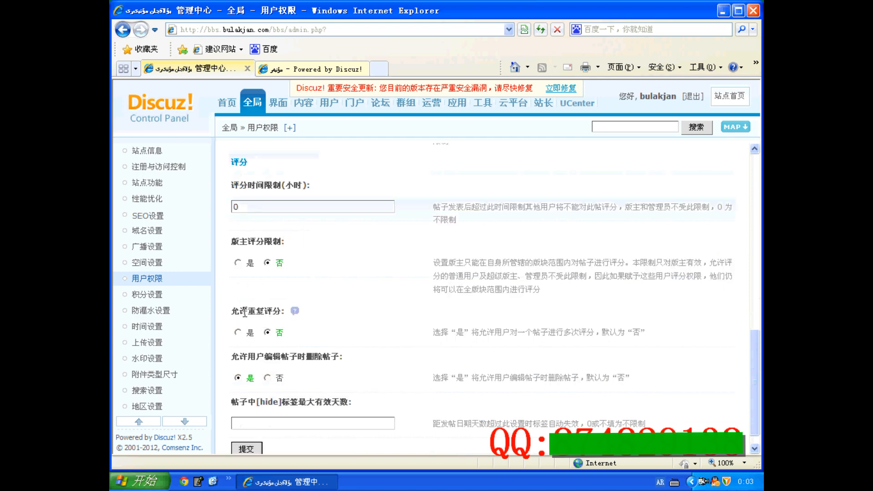
drag(247, 310, 281, 311)
drag(276, 311, 269, 332)
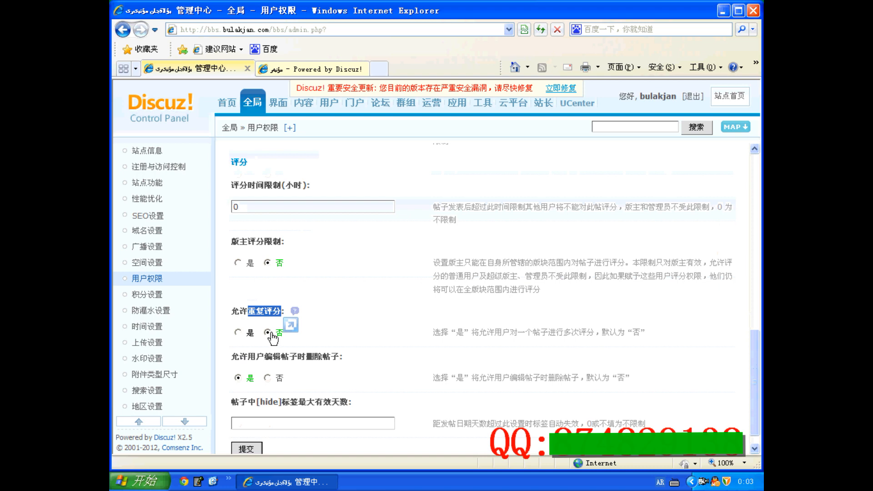
Step: Check the option for deleting posts while editing (允许用户编辑帖子时删除帖子) and submit the user permission settings
scroll(271, 333, down, 1)
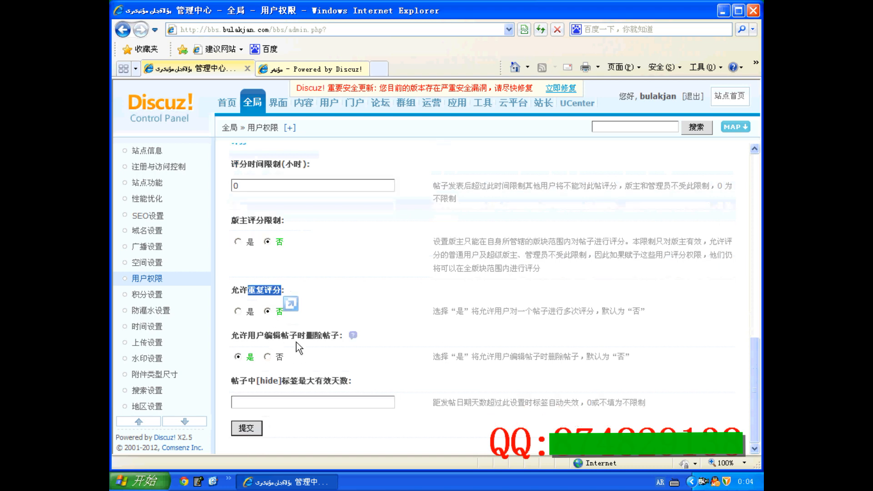
click(290, 334)
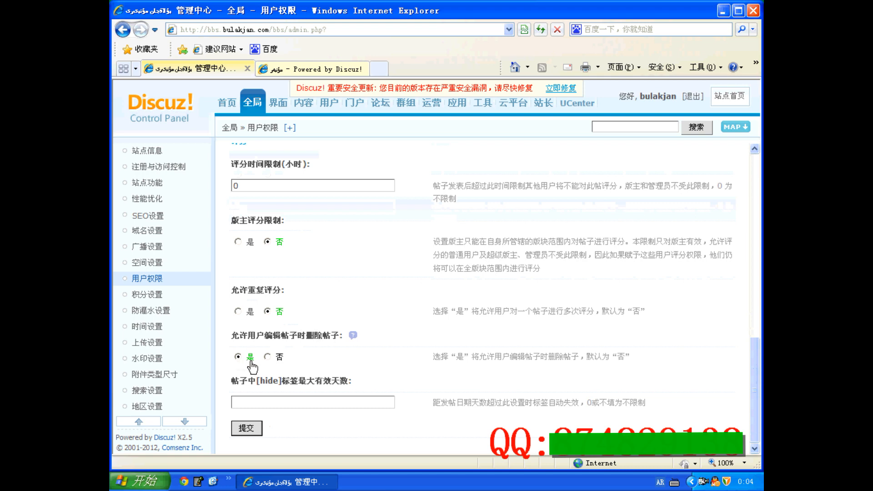
click(247, 429)
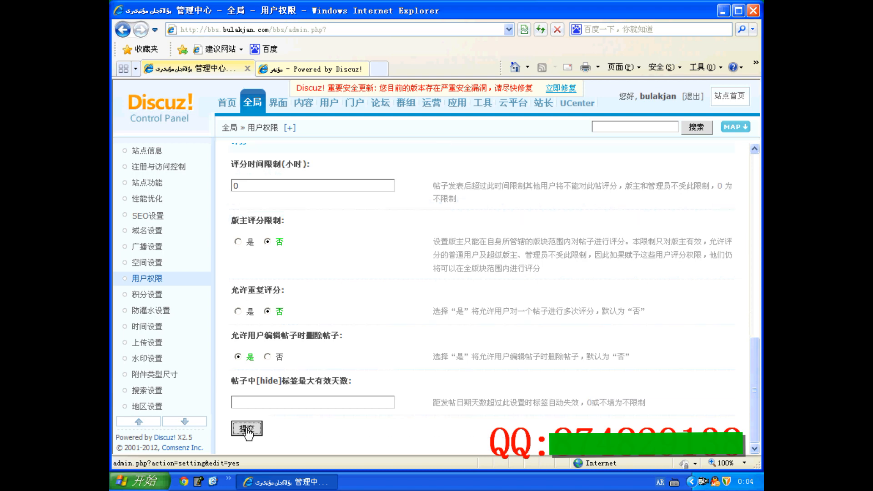